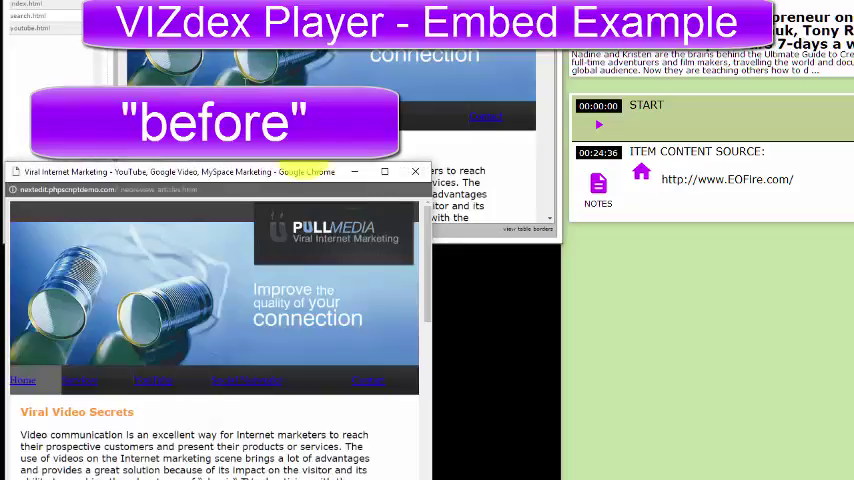
mouse_move(428, 240)
mouse_down()
mouse_move(430, 388)
mouse_move(440, 217)
mouse_up()
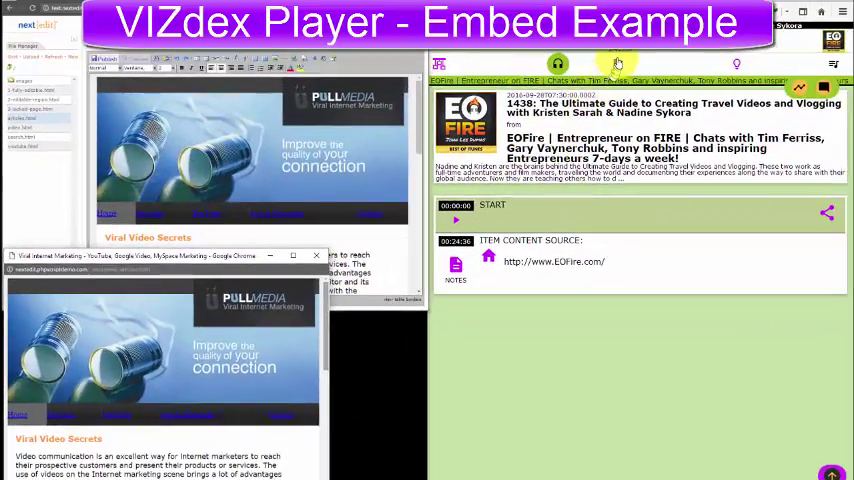
- Open the EOFire episode's ITEM view to reveal its audio HTML embed code
click(618, 64)
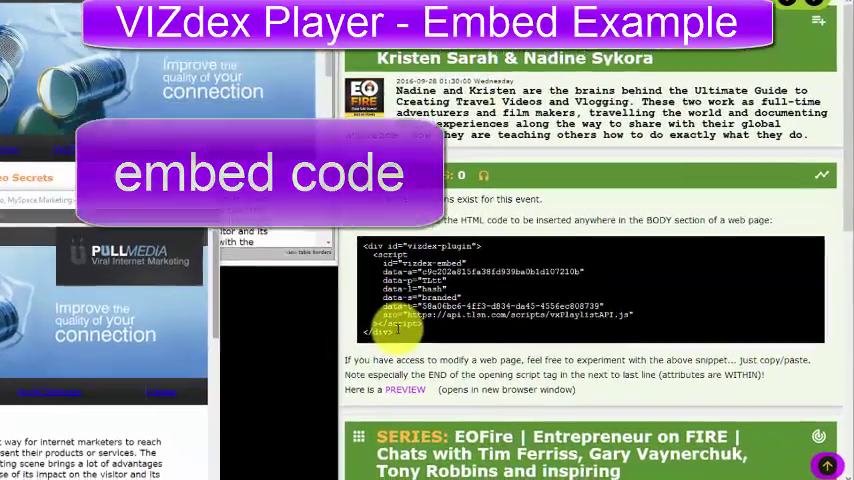
- Select the entire audio embed code block and copy it to the clipboard
drag(478, 368, 460, 330)
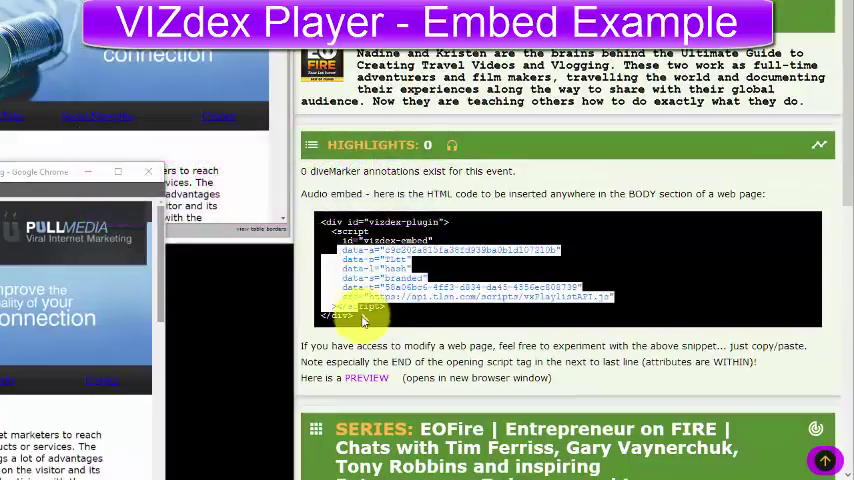
mouse_move(340, 260)
mouse_down()
mouse_move(325, 250)
mouse_move(320, 222)
mouse_up()
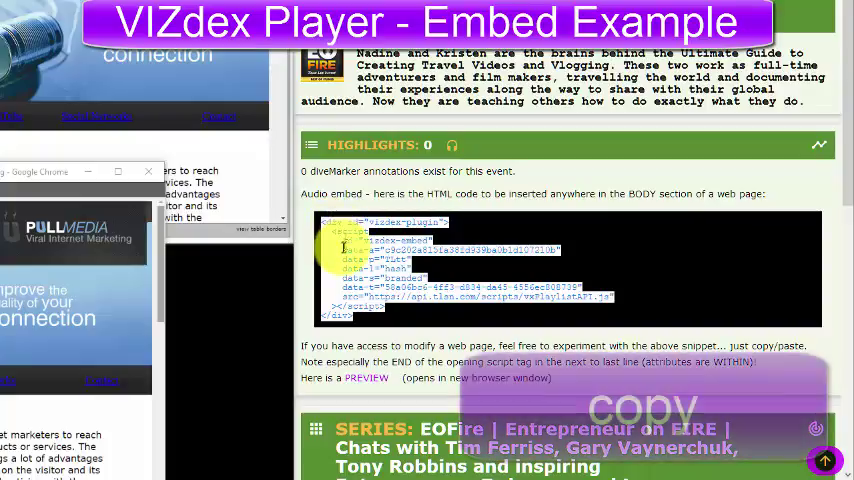
right_click(345, 248)
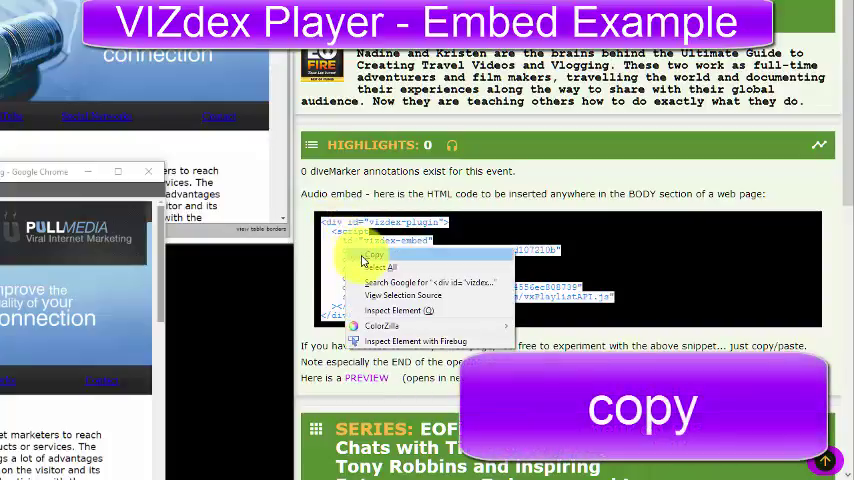
click(375, 255)
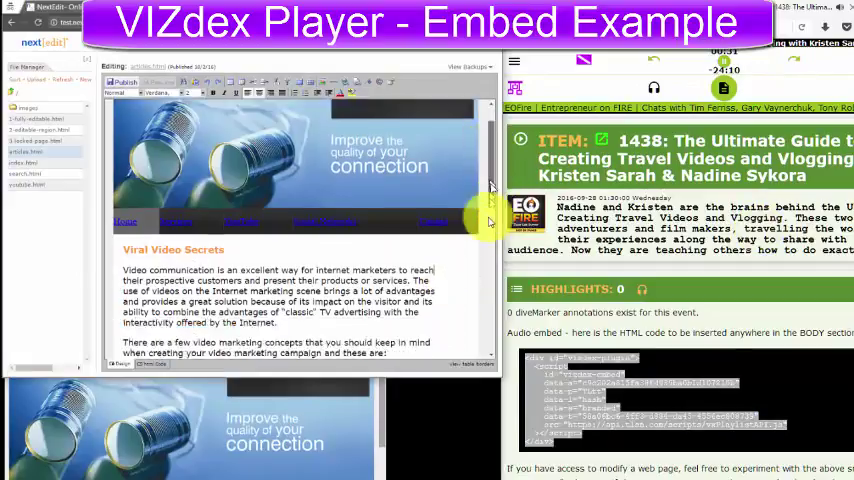
drag(490, 185, 490, 340)
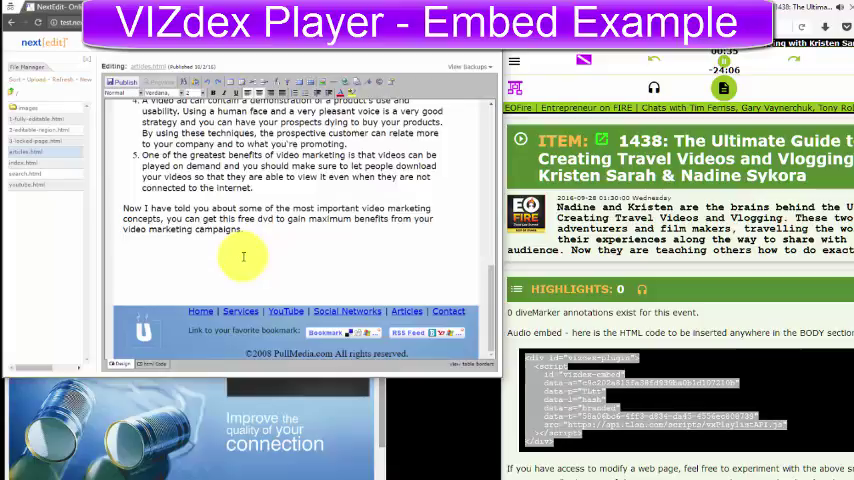
- Add an 'xxxxxx' placeholder line after the article's last paragraph and show the HTML source
key(Return)
text(xxxxxx)
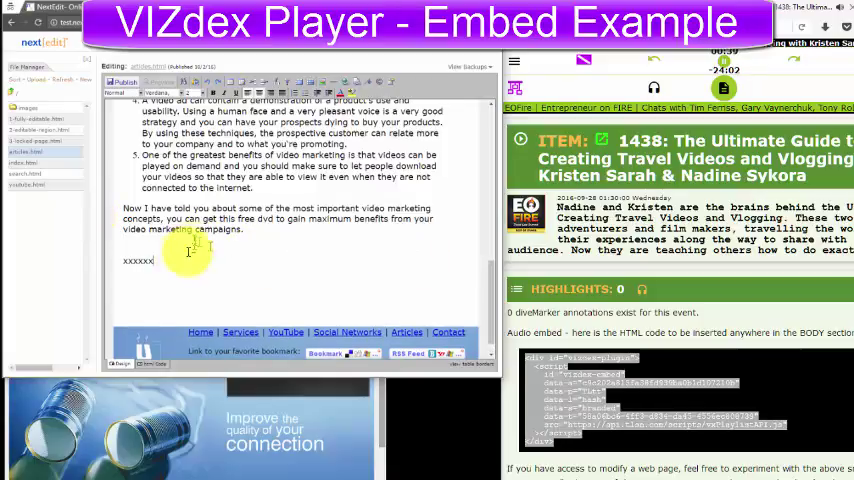
drag(164, 261, 121, 258)
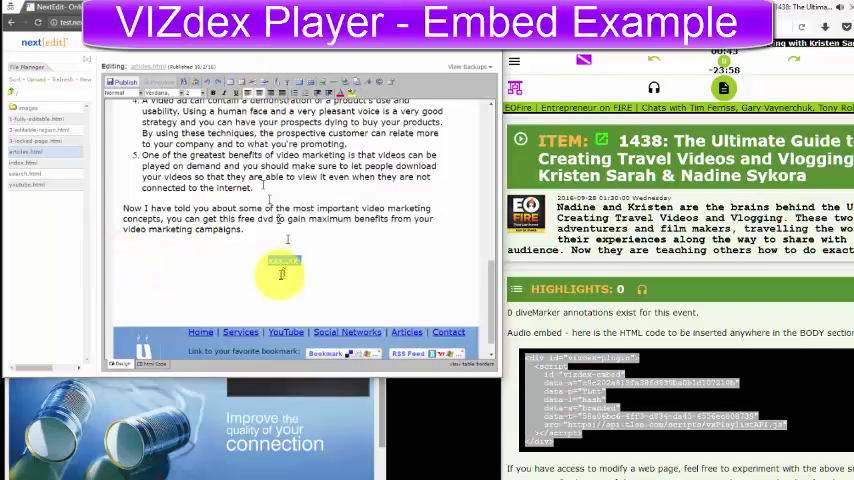
click(276, 248)
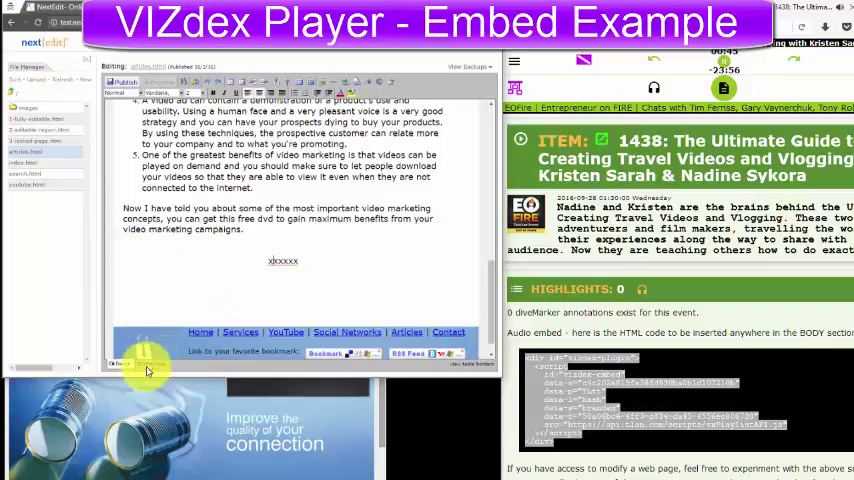
click(143, 364)
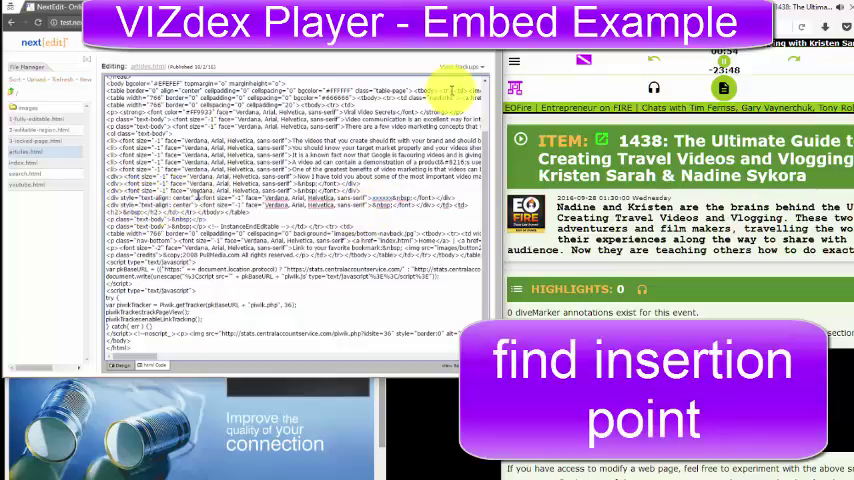
- Swap the xxxxxx source line for the pasted VIZdex embed code, then return to Design view
drag(110, 198, 435, 200)
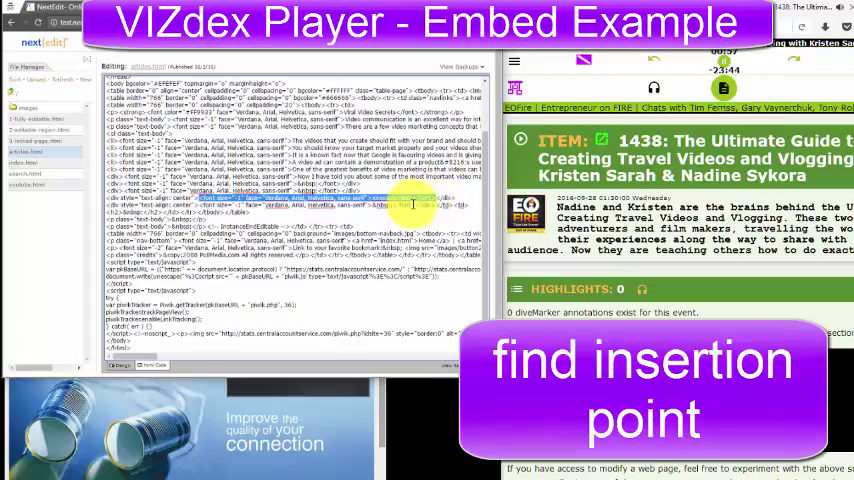
key(Return)
key(Return)
key(Return)
key(Return)
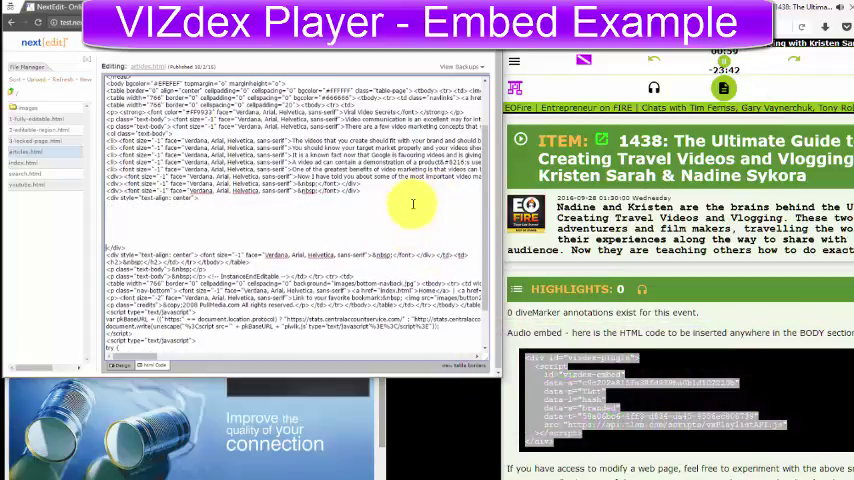
key(Return)
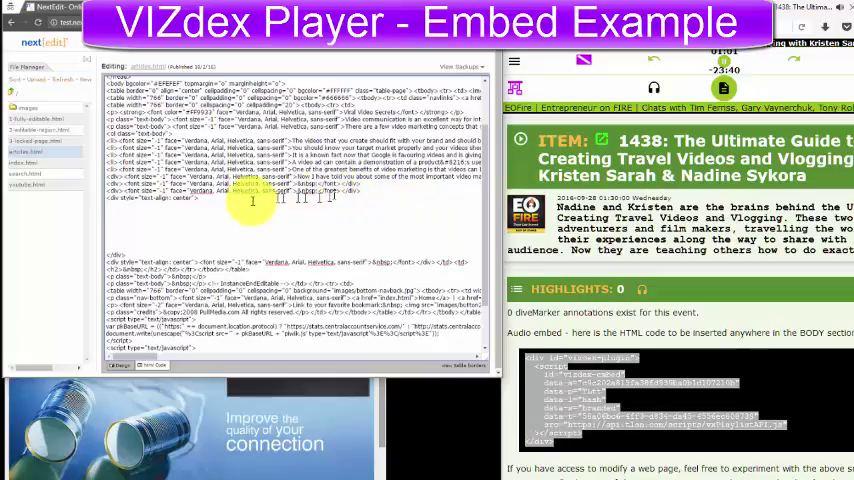
click(238, 225)
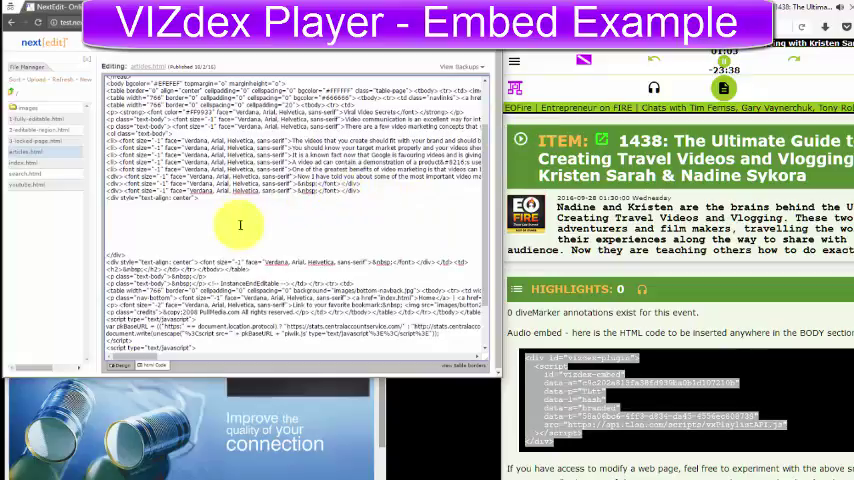
key(ctrl+v)
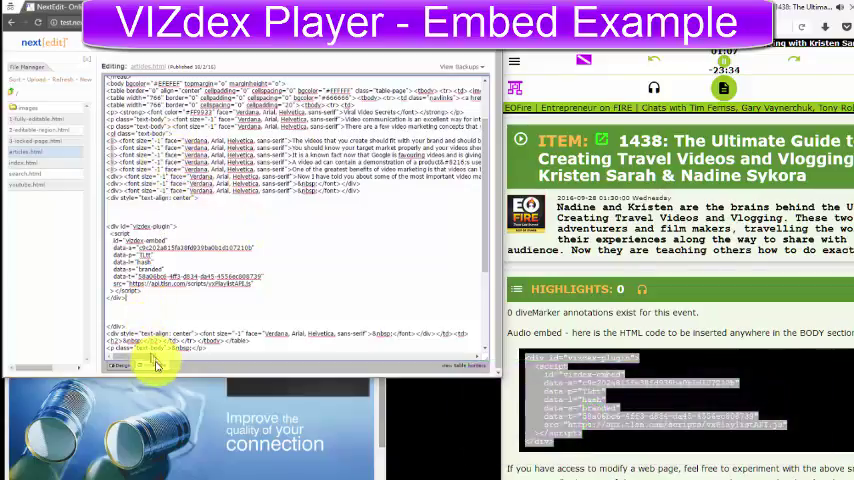
click(118, 368)
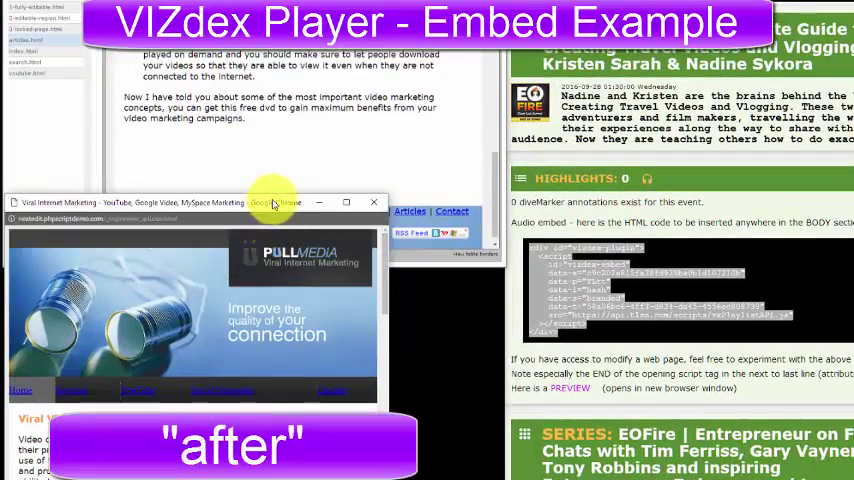
- Move the Chrome article preview window up and out of the way
drag(273, 203, 310, 95)
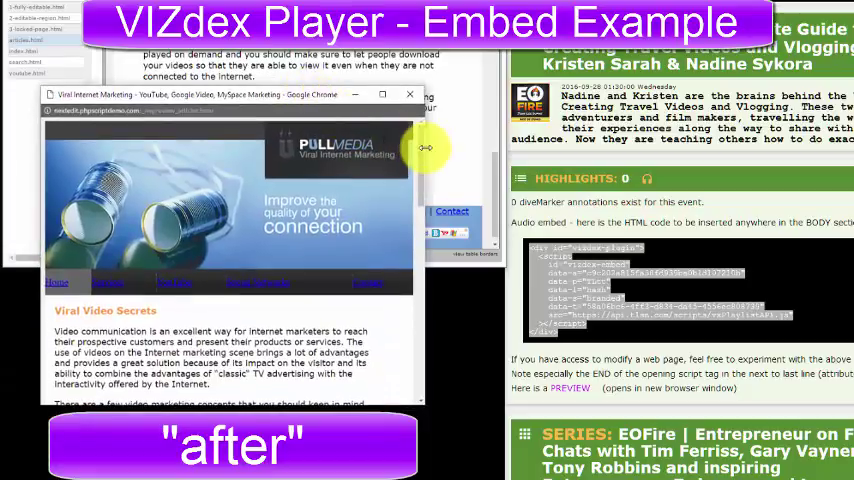
drag(421, 148, 418, 316)
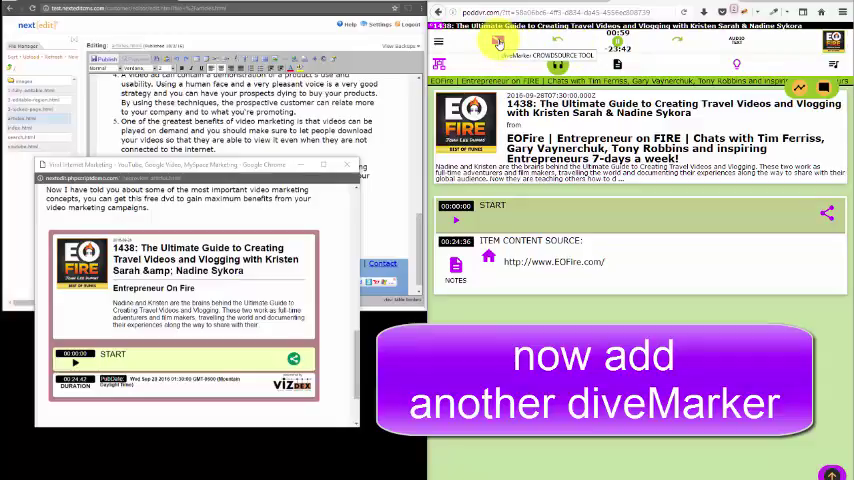
- Mark one minute as a GUEST SEGMENT diveMarker, then jump ahead to about 13:55 in TIMELINE view
click(499, 42)
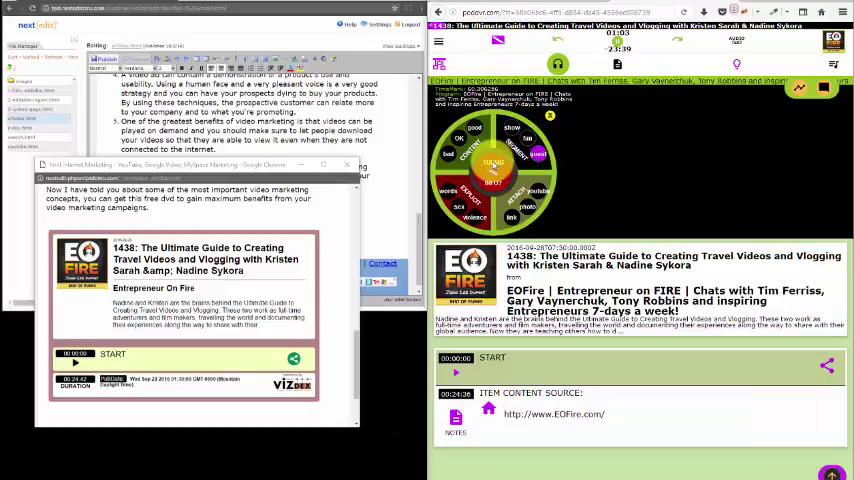
click(540, 155)
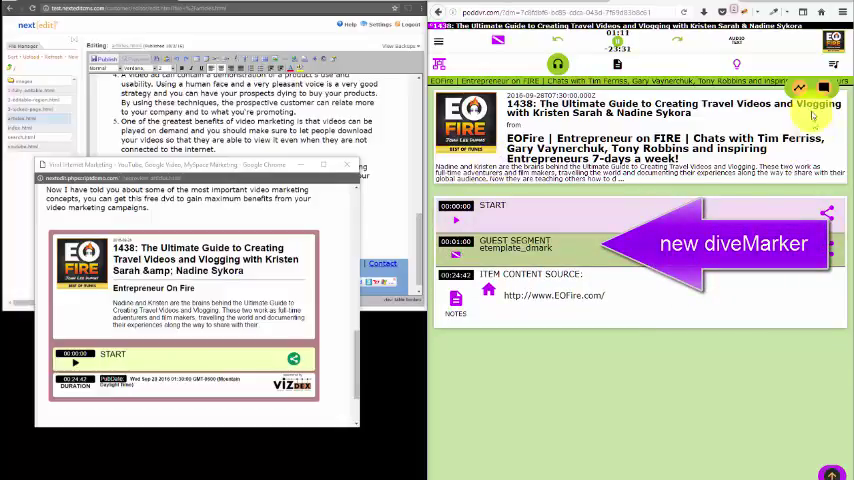
click(800, 92)
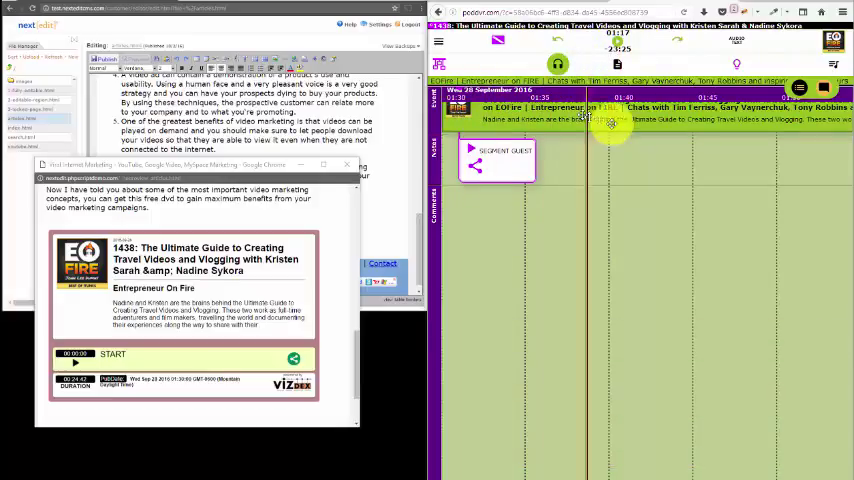
click(628, 100)
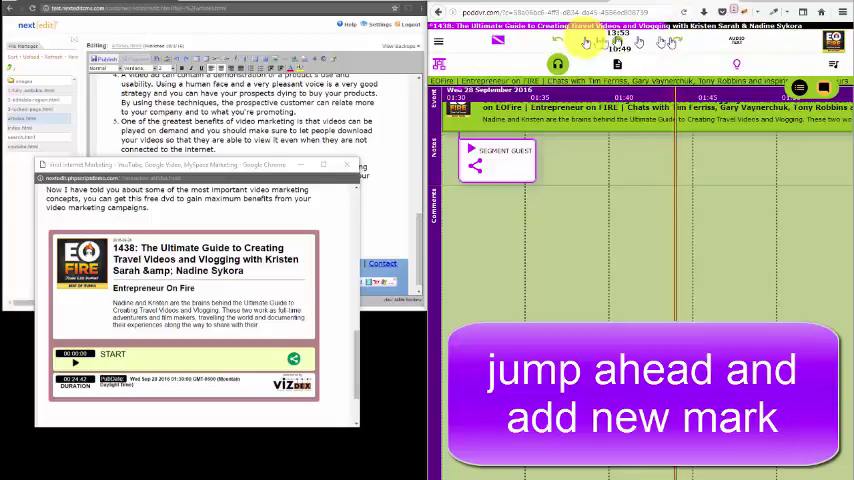
- Mark 13:56 as a SHOW SEGMENT diveMarker and go back to the marker list
click(498, 43)
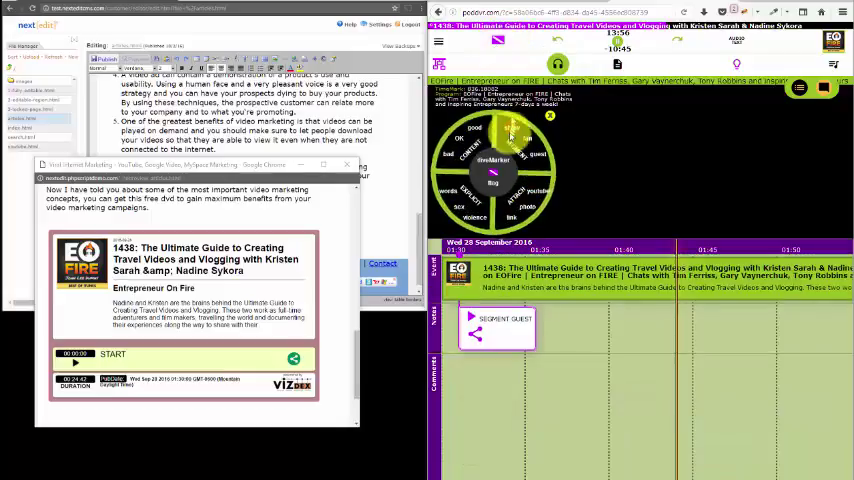
click(493, 180)
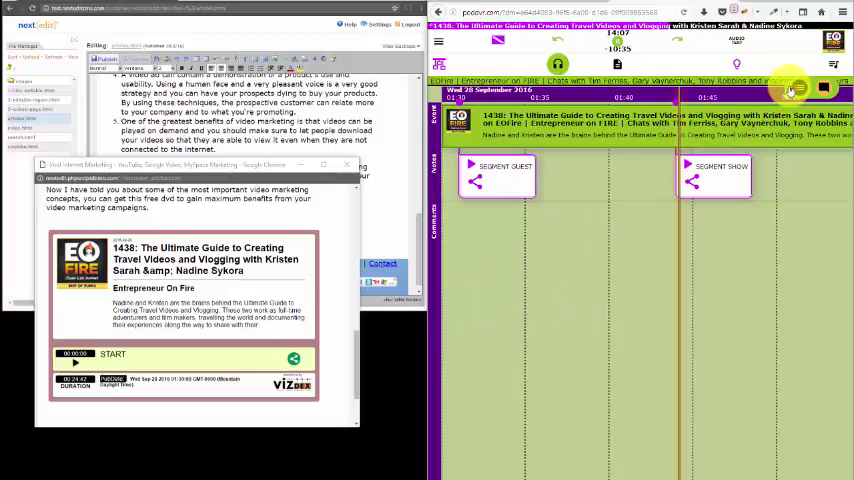
click(800, 90)
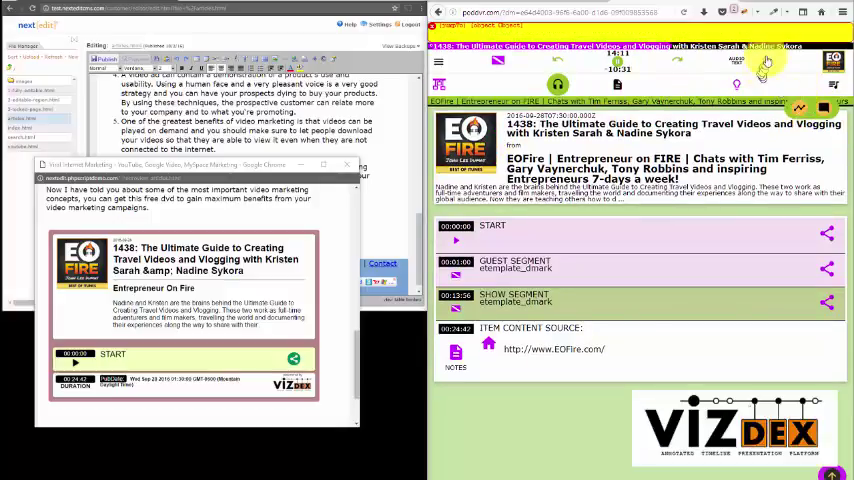
scroll(784, 40, down, 1)
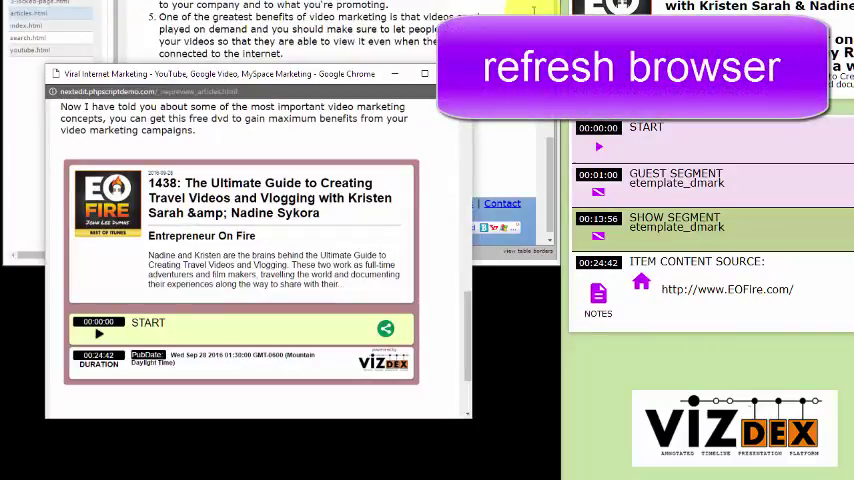
- Reload the Chrome article page twice to refresh the embedded player's marker list
right_click(280, 140)
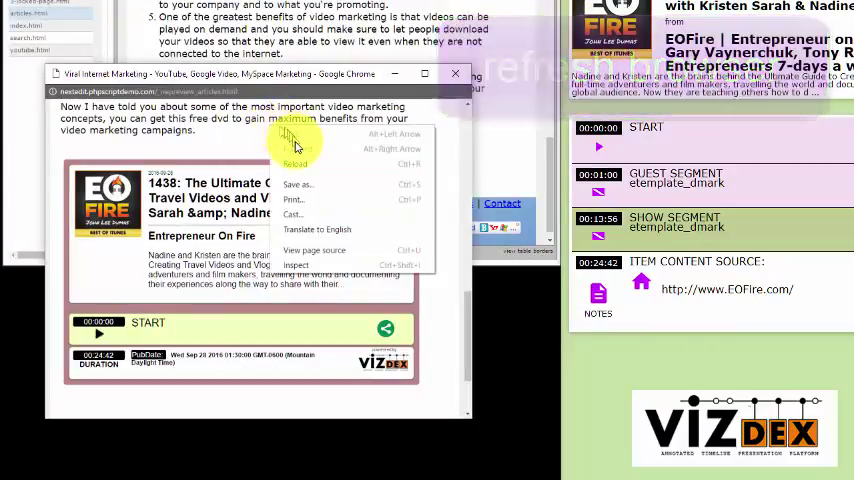
click(295, 163)
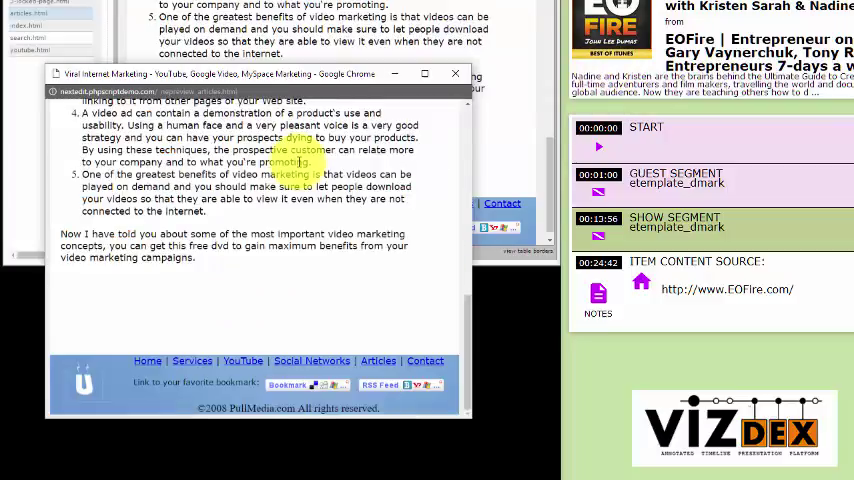
scroll(298, 163, down, 5)
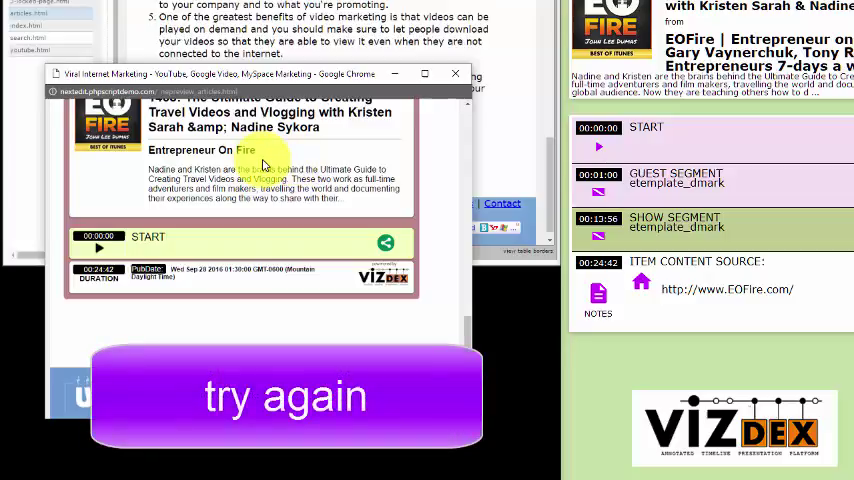
right_click(254, 162)
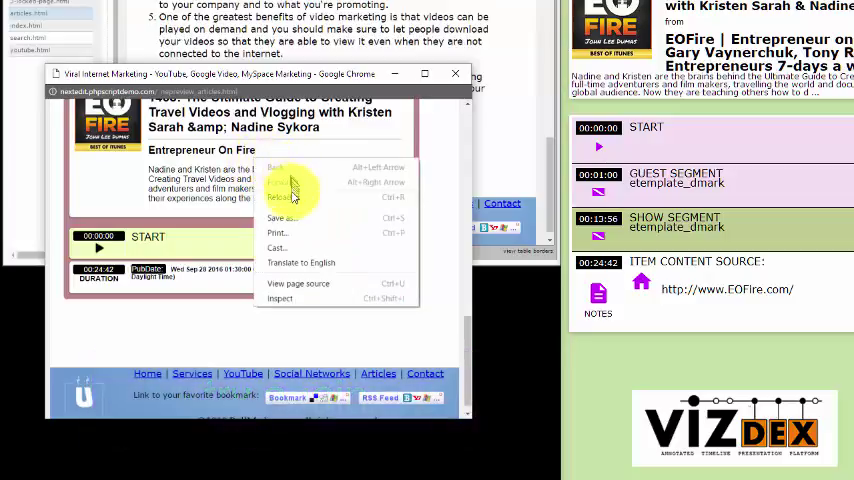
click(281, 197)
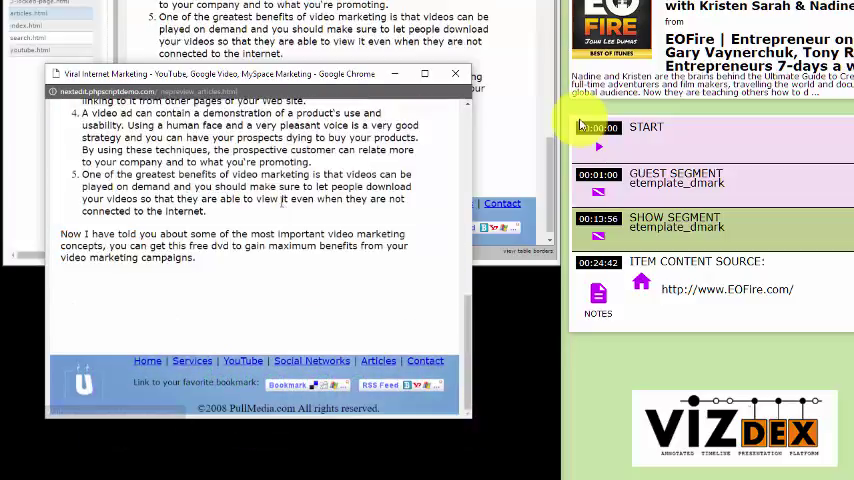
scroll(283, 203, down, 3)
scroll(283, 203, down, 3)
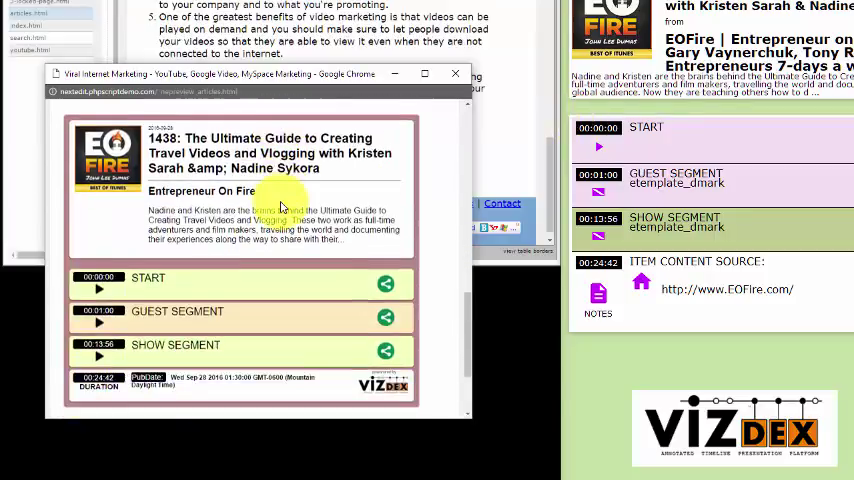
scroll(281, 207, up, 2)
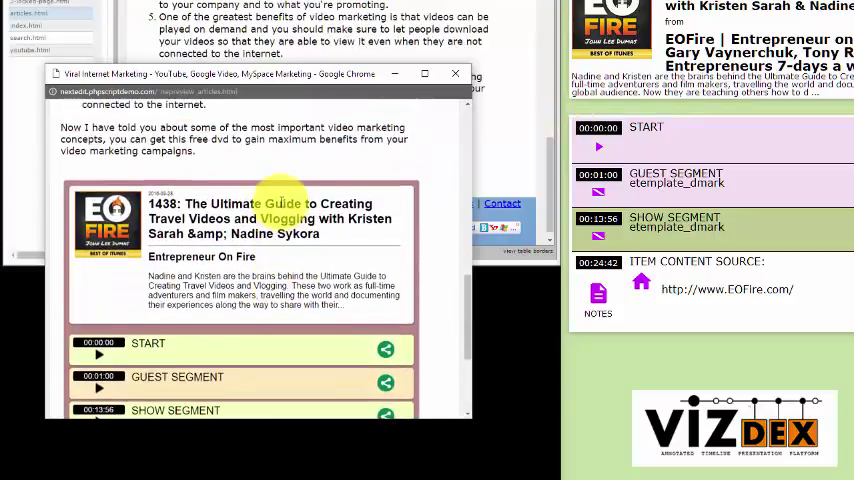